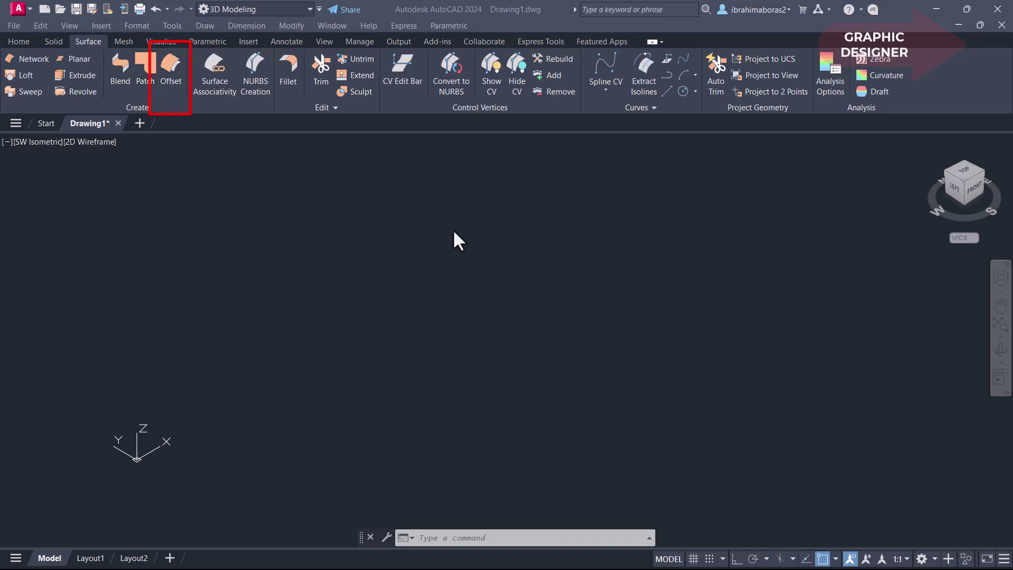
# Step: Draw an S-shaped Spline CV curve through five zigzag control points across the drawing
pyautogui.click(600, 66)
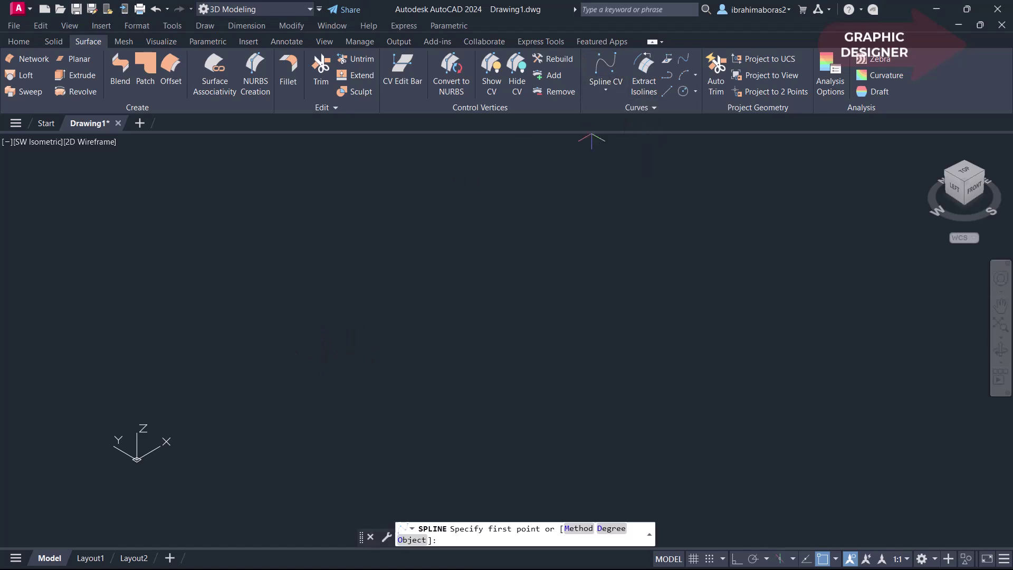
pyautogui.click(292, 331)
pyautogui.click(339, 270)
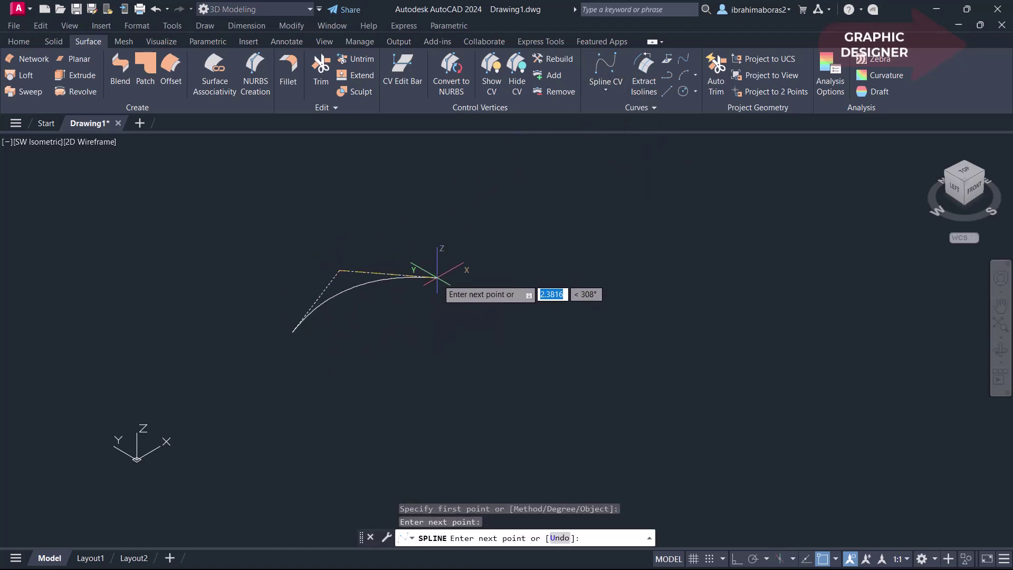
pyautogui.click(450, 340)
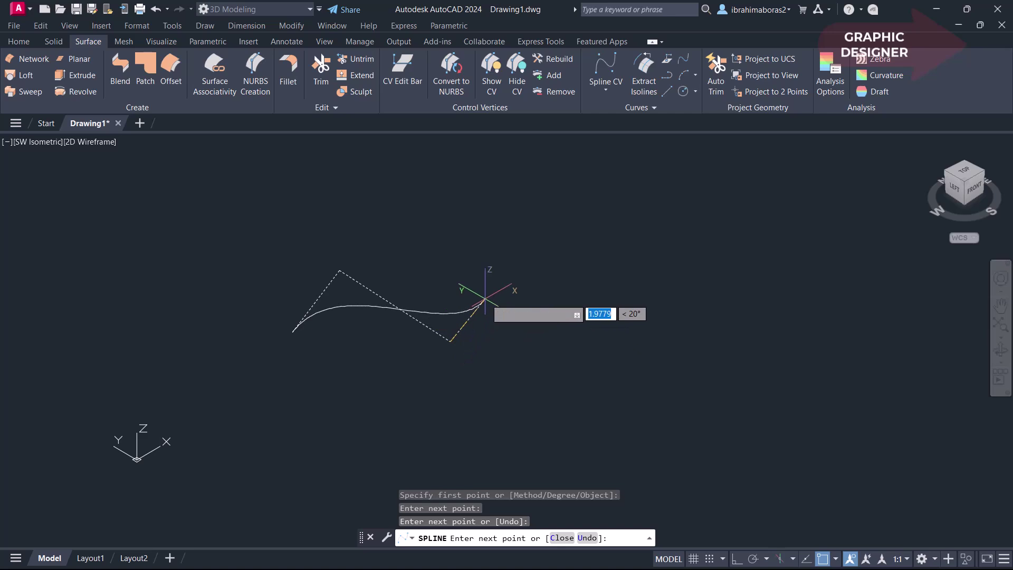
pyautogui.click(477, 365)
pyautogui.click(528, 260)
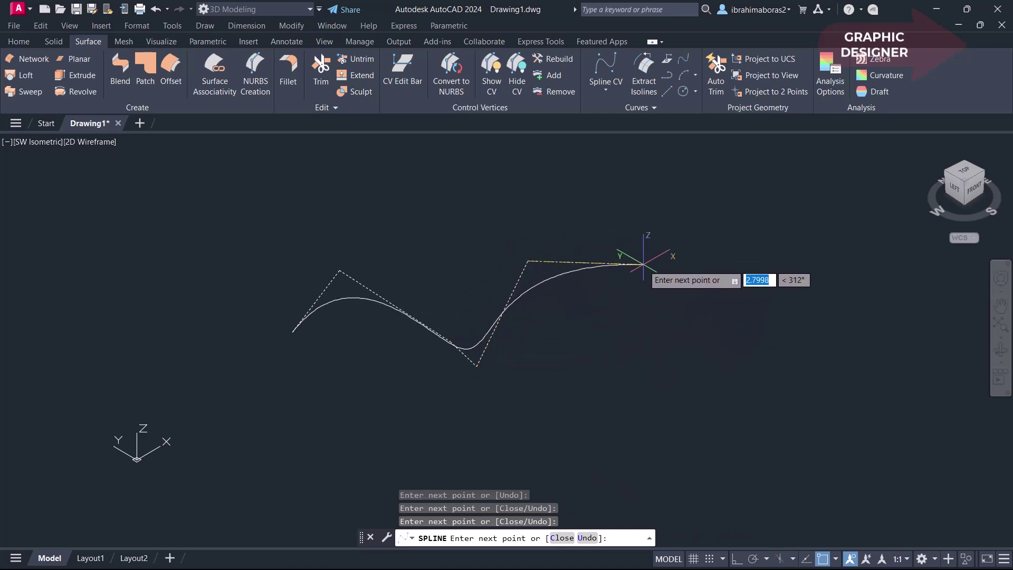
pyautogui.rightClick(643, 264)
pyautogui.click(651, 269)
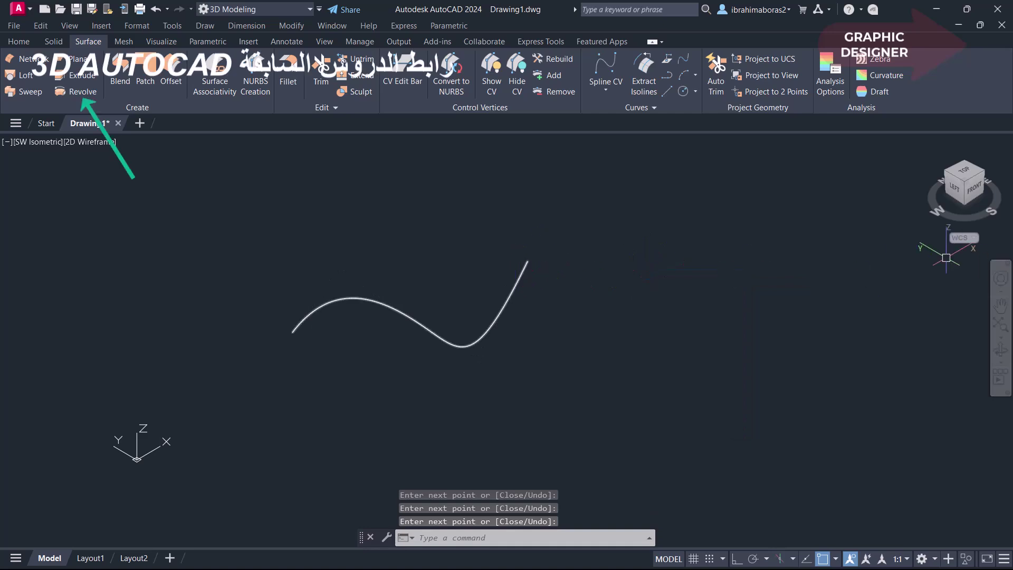
# Step: Extrude the wavy spline upward into a curved surface
pyautogui.moveTo(420, 327); pyautogui.dragTo(365, 357, button='middle')
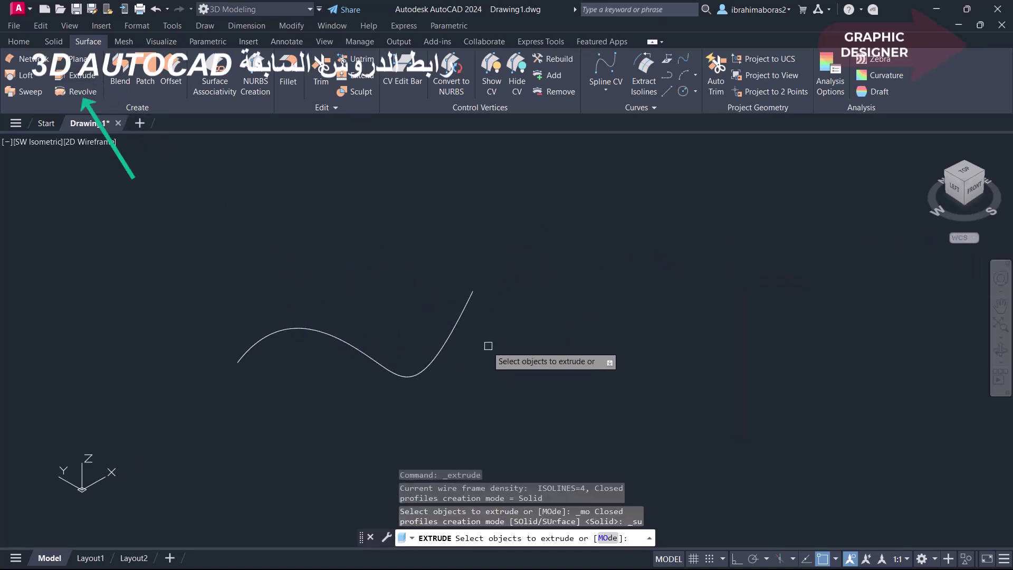
pyautogui.click(453, 344)
pyautogui.rightClick(486, 380)
pyautogui.click(506, 385)
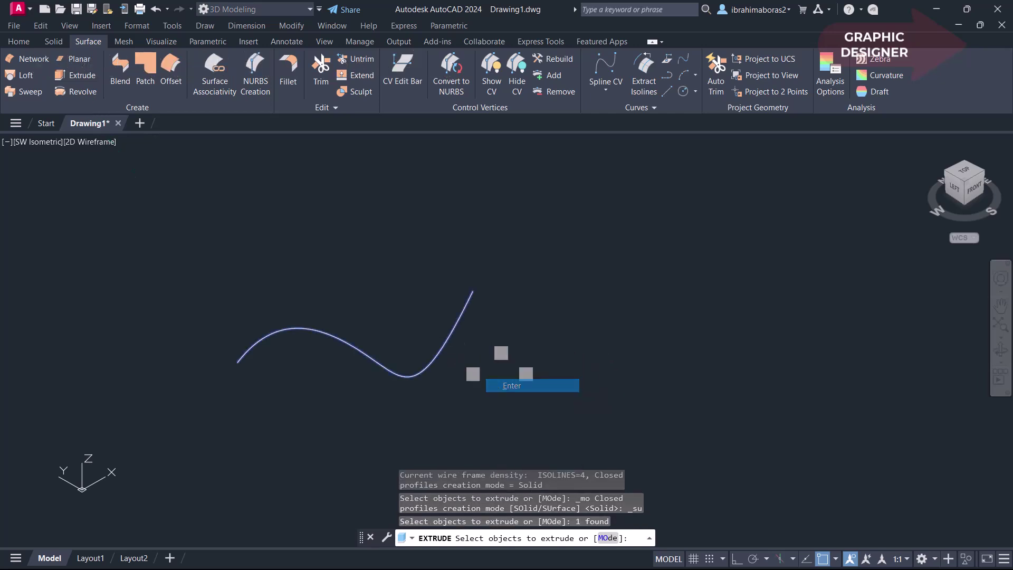
pyautogui.click(519, 181)
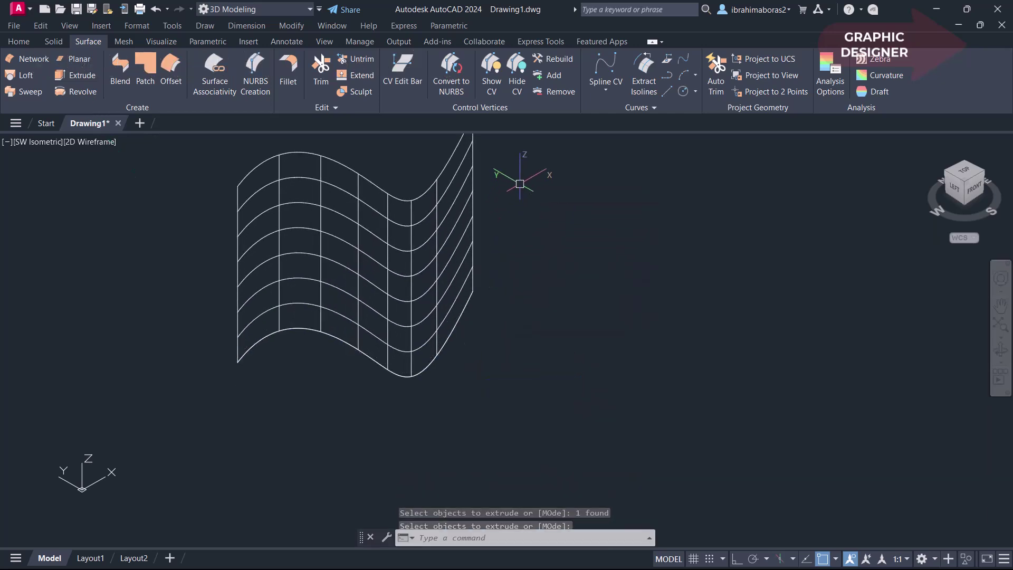
pyautogui.moveTo(442, 160); pyautogui.dragTo(479, 203, button='middle')
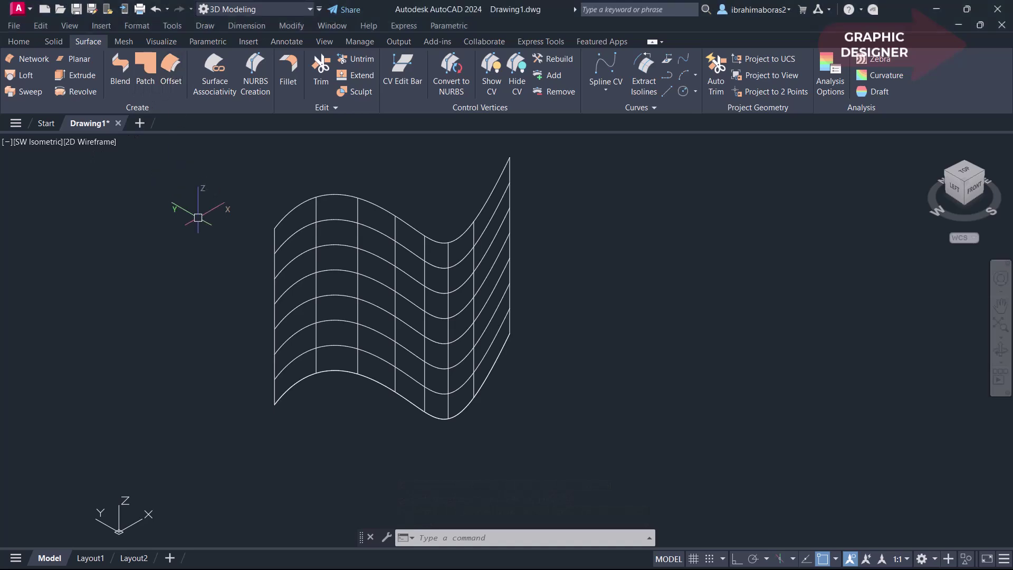
pyautogui.click(170, 82)
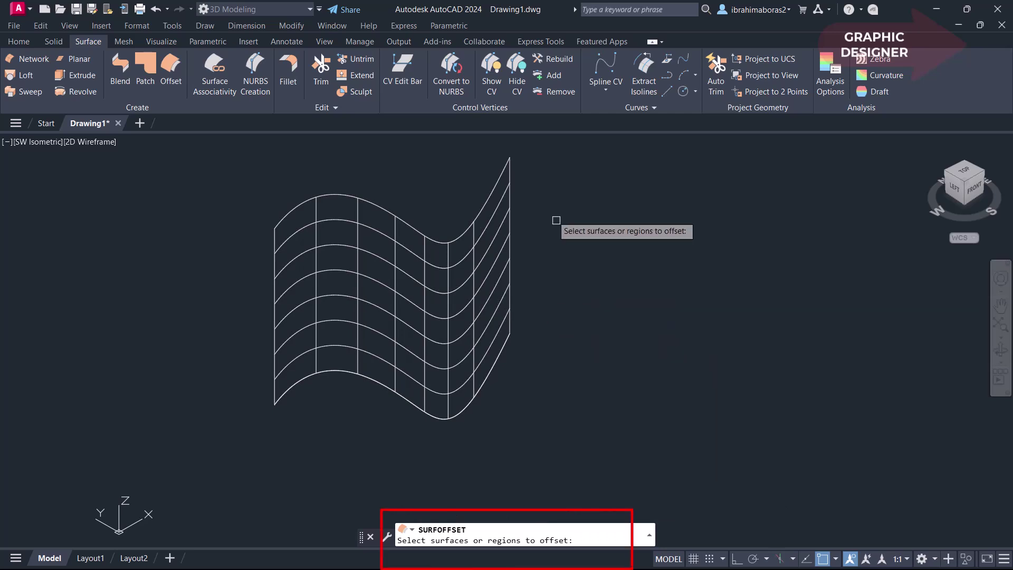
# Step: Offset the selected wavy surface 0.5 units toward both sides
pyautogui.click(493, 195)
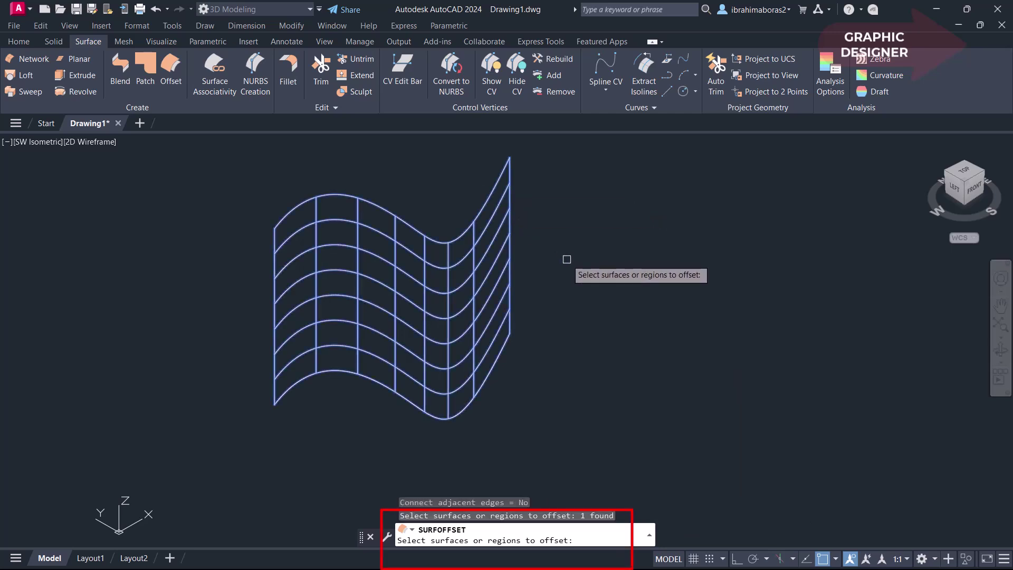
pyautogui.press('Return')
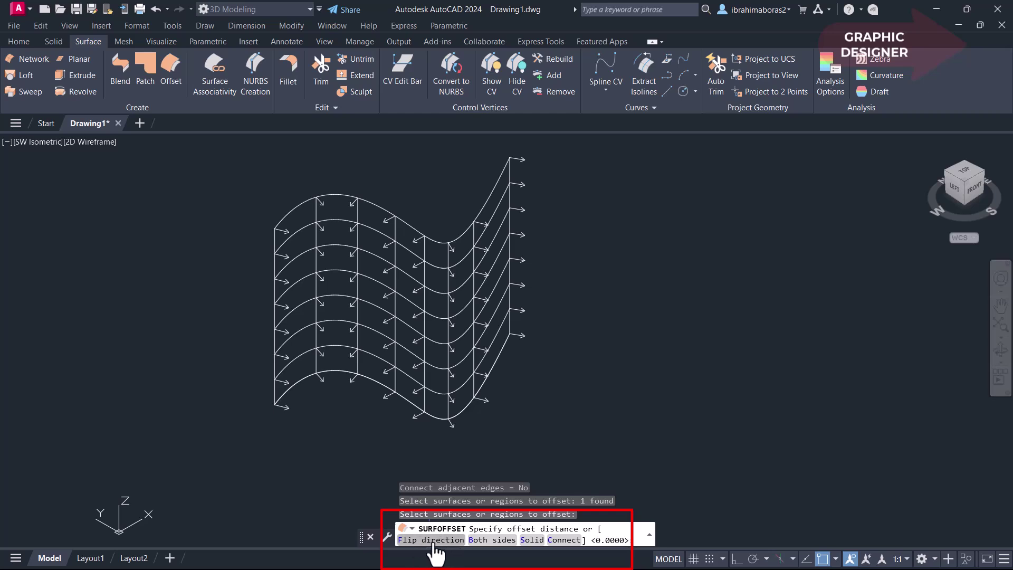
pyautogui.click(435, 543)
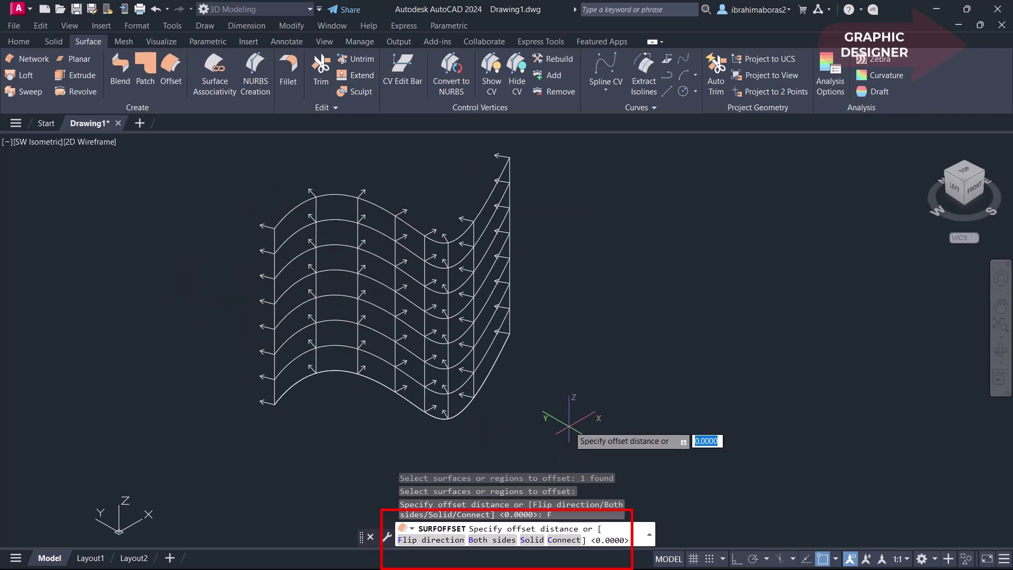
pyautogui.click(420, 540)
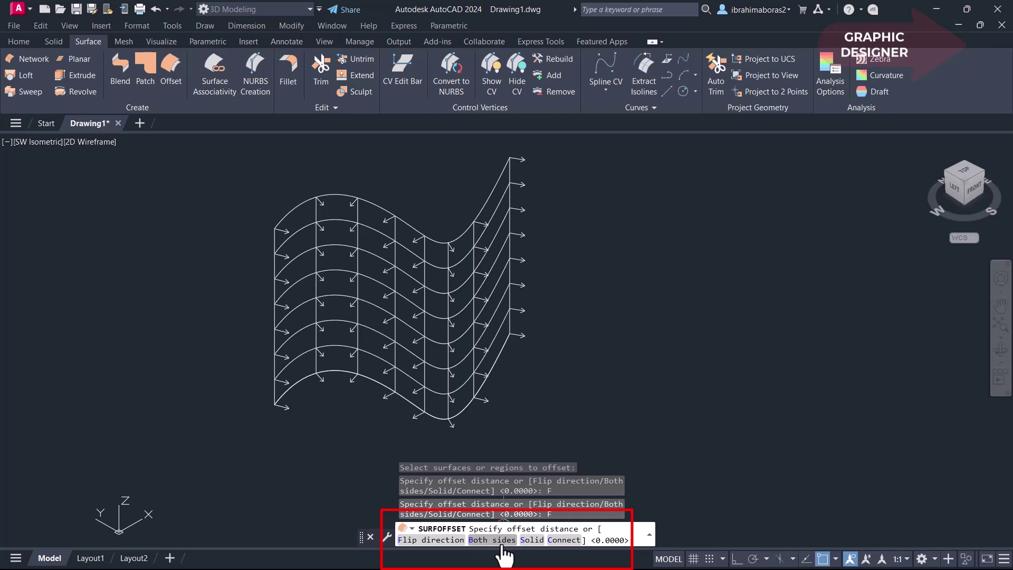
pyautogui.click(502, 547)
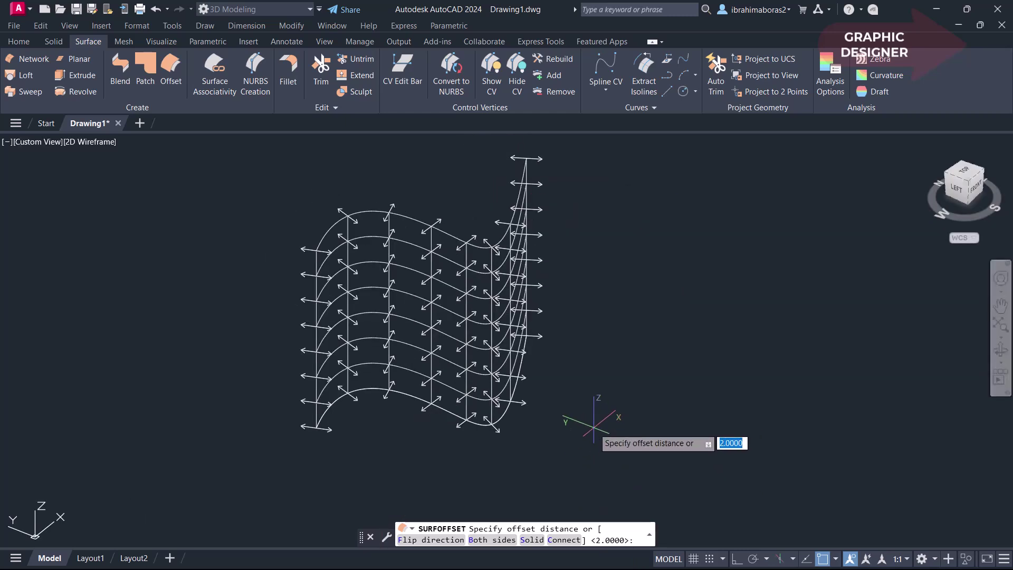
pyautogui.write('.5')
pyautogui.press('Return')
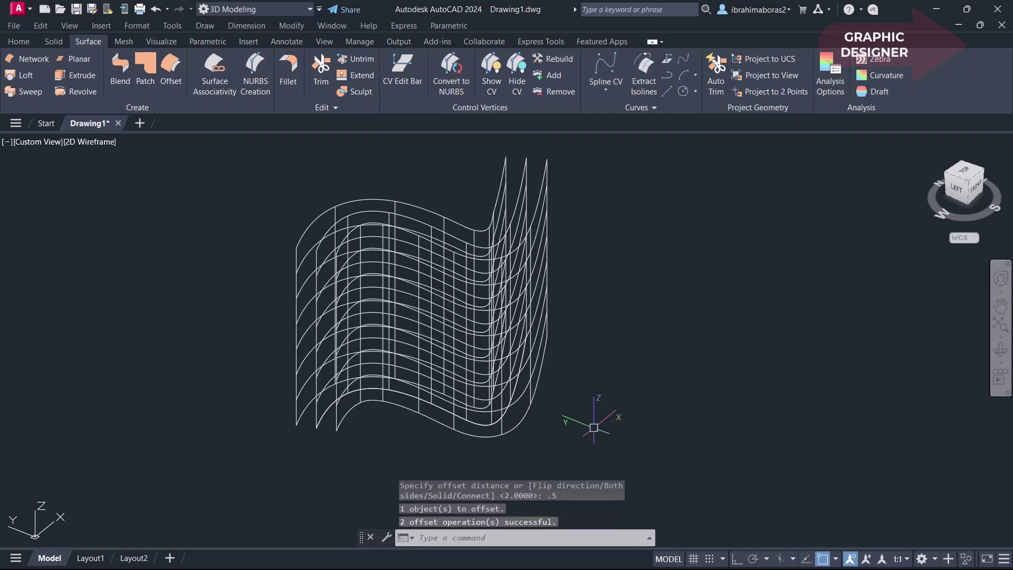
# Step: Orbit and zoom the model to inspect one of the offset surfaces
pyautogui.moveTo(593, 427)
pyautogui.keyDown('shift'); pyautogui.mouseDown(button='middle')
pyautogui.moveTo(566, 367)
pyautogui.moveTo(549, 369)
pyautogui.mouseUp(button='middle'); pyautogui.keyUp('shift')
pyautogui.scroll(3, 376, 221)
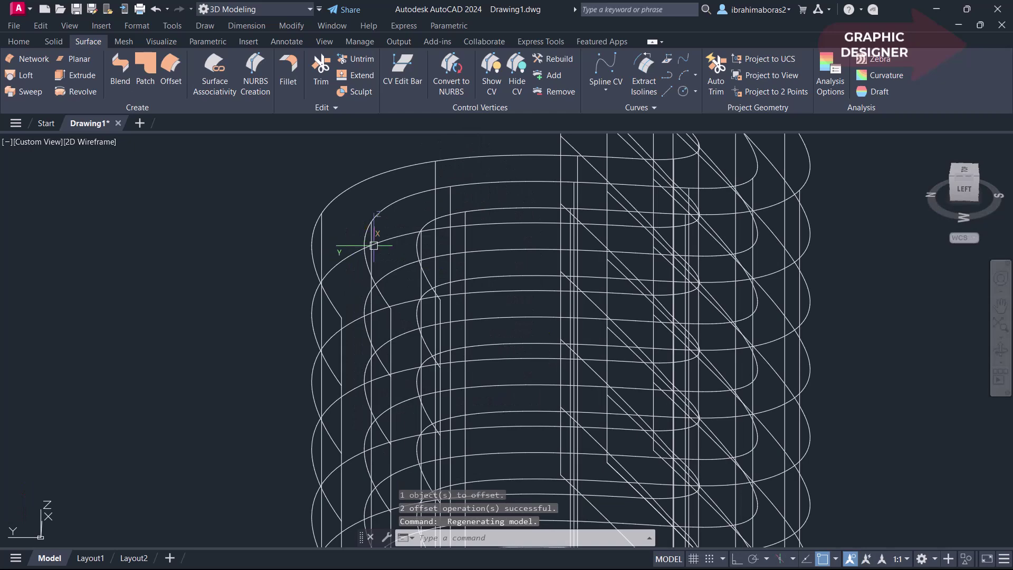
pyautogui.scroll(2, 377, 221)
pyautogui.click(378, 216)
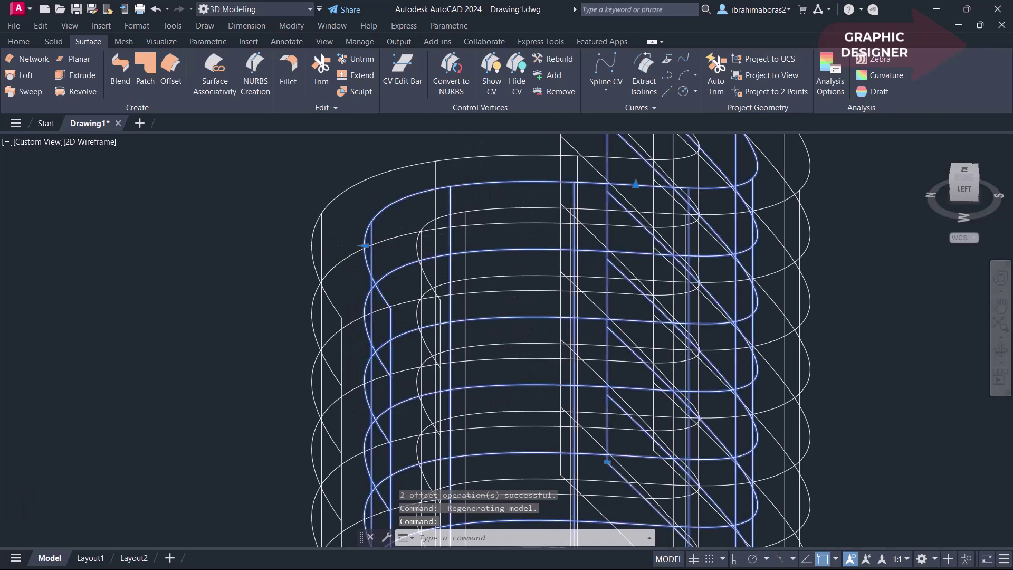
pyautogui.scroll(-3, 417, 223)
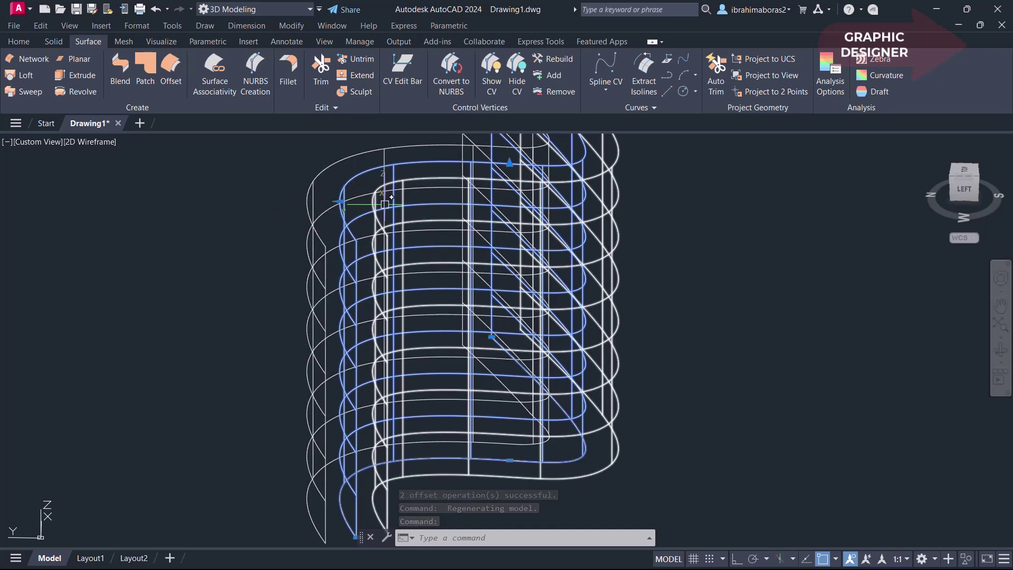
pyautogui.keyDown('shift'); pyautogui.moveTo(672, 281); pyautogui.dragTo(669, 294, button='middle'); pyautogui.keyUp('shift')
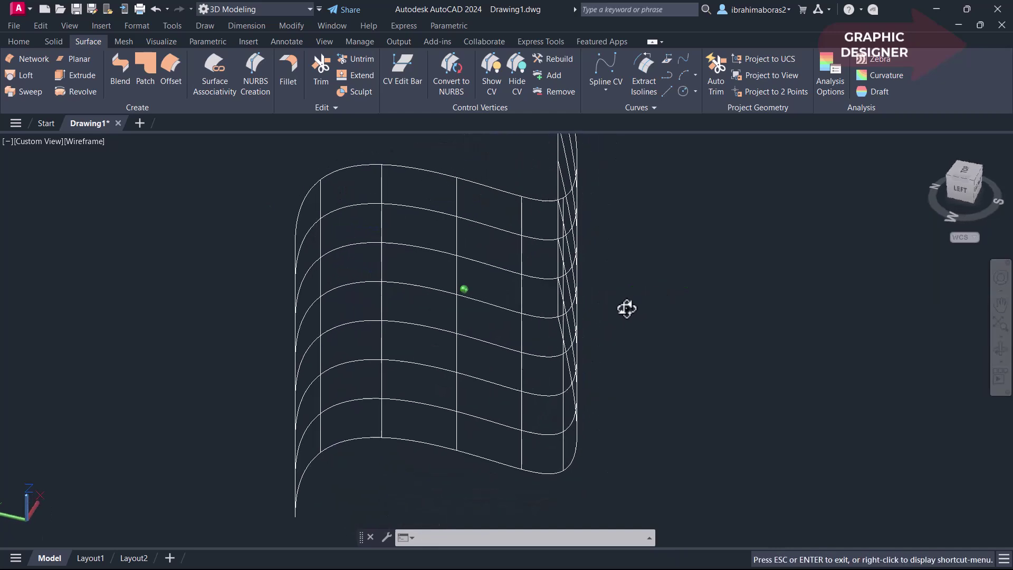
pyautogui.press('Escape')
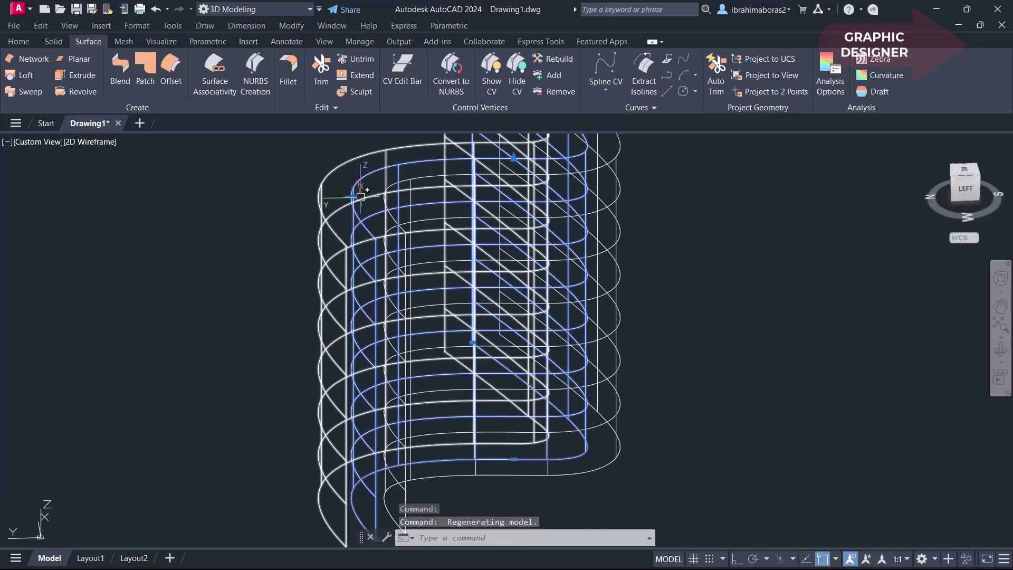
# Step: Put the middle wavy surface on the red Layer1, then orbit to a left-side view
pyautogui.click(363, 216)
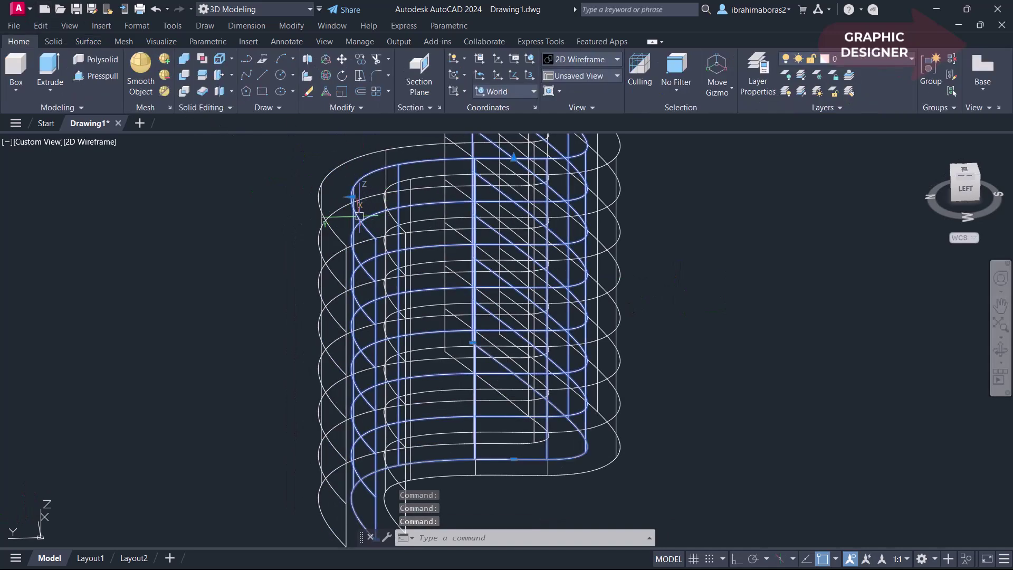
pyautogui.click(833, 58)
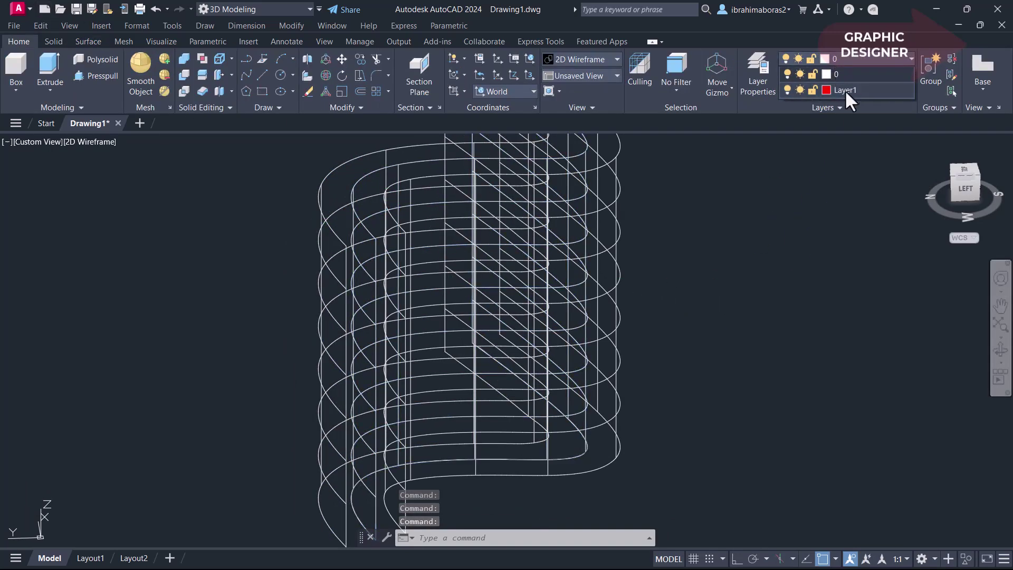
pyautogui.click(844, 90)
pyautogui.press('Escape')
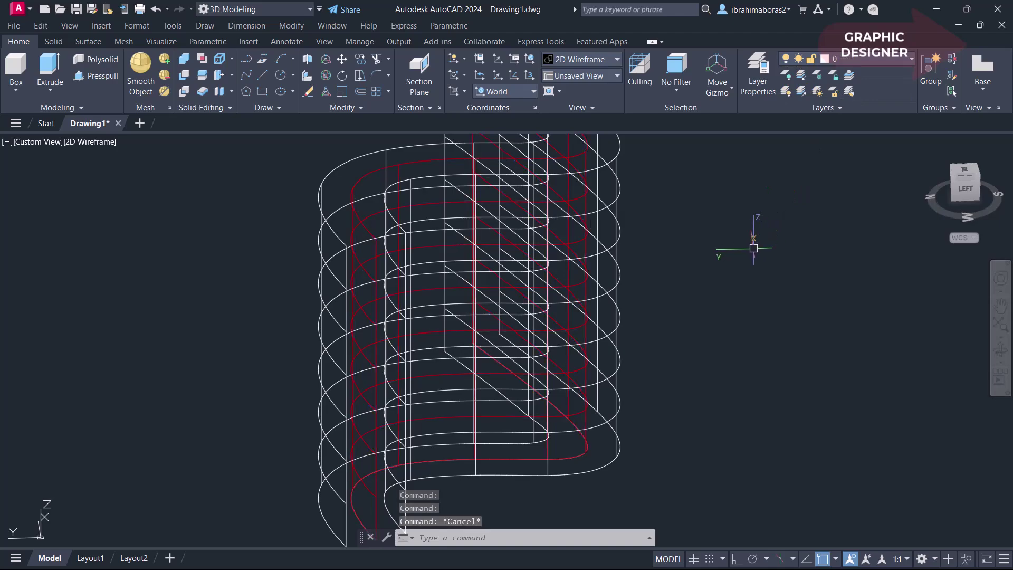
pyautogui.moveTo(750, 253)
pyautogui.keyDown('shift'); pyautogui.mouseDown(button='middle')
pyautogui.moveTo(682, 280)
pyautogui.moveTo(688, 272)
pyautogui.mouseUp(button='middle'); pyautogui.keyUp('shift')
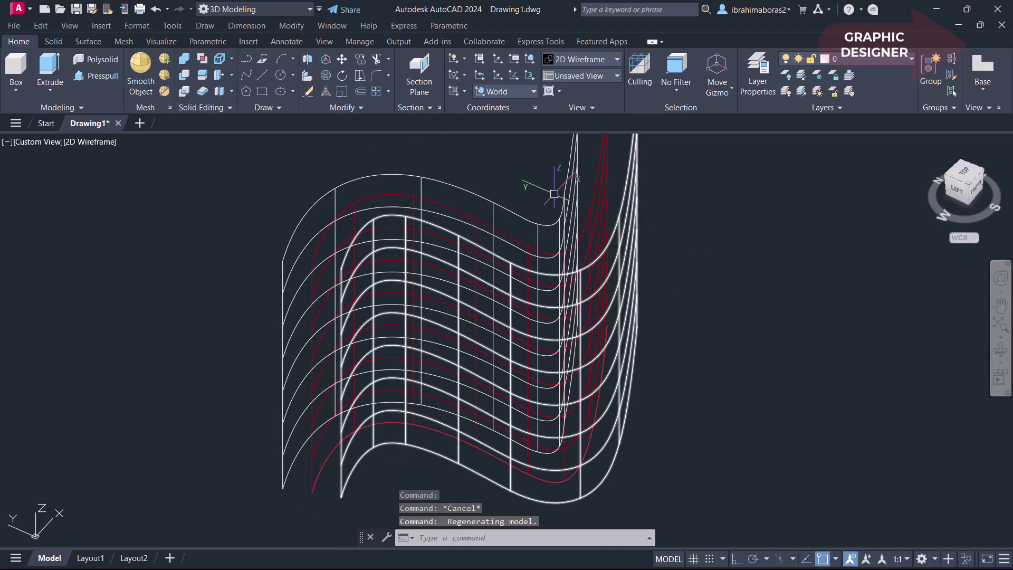
pyautogui.moveTo(687, 272)
pyautogui.keyDown('shift'); pyautogui.mouseDown(button='middle')
pyautogui.moveTo(707, 243)
pyautogui.moveTo(673, 248)
pyautogui.moveTo(721, 235)
pyautogui.moveTo(681, 248)
pyautogui.mouseUp(button='middle'); pyautogui.keyUp('shift')
# Step: Switch the viewport from 2D Wireframe to Shaded and shift the model left
pyautogui.click(90, 141)
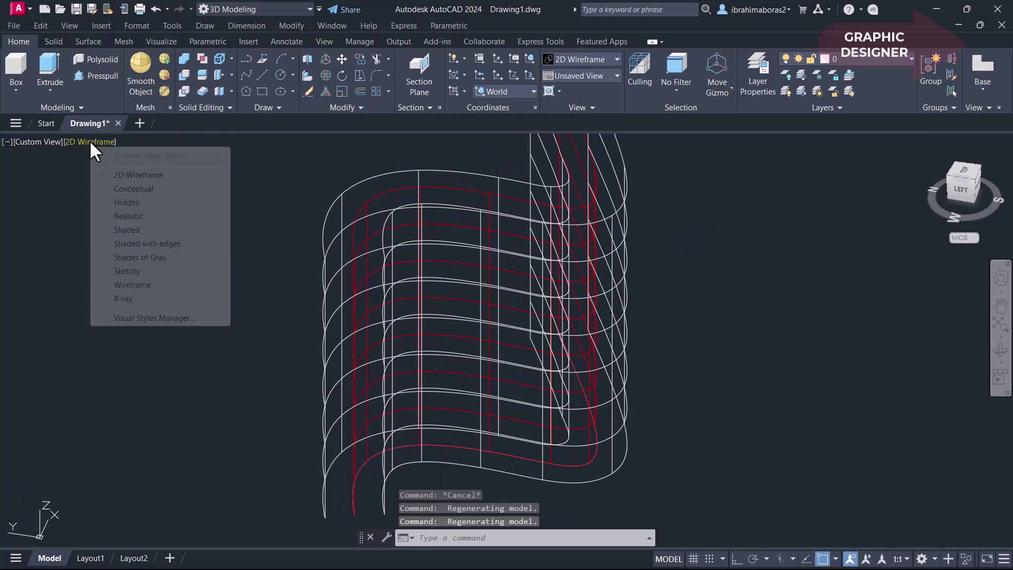
pyautogui.click(138, 230)
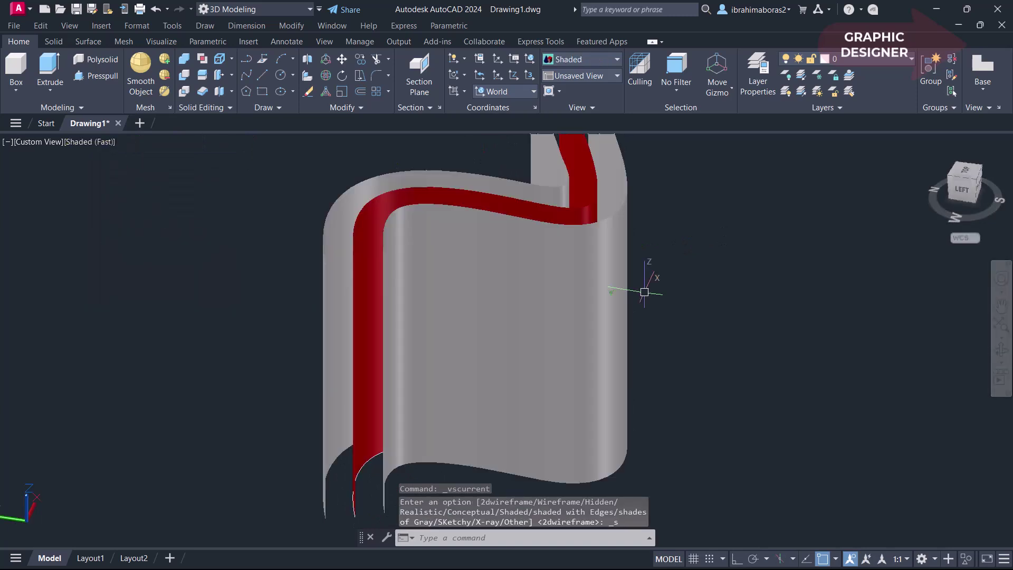
pyautogui.moveTo(635, 244)
pyautogui.keyDown('shift'); pyautogui.mouseDown(button='middle')
pyautogui.moveTo(631, 296)
pyautogui.moveTo(667, 310)
pyautogui.moveTo(653, 344)
pyautogui.moveTo(649, 334)
pyautogui.moveTo(572, 344)
pyautogui.moveTo(603, 339)
pyautogui.moveTo(628, 298)
pyautogui.mouseUp(button='middle'); pyautogui.keyUp('shift')
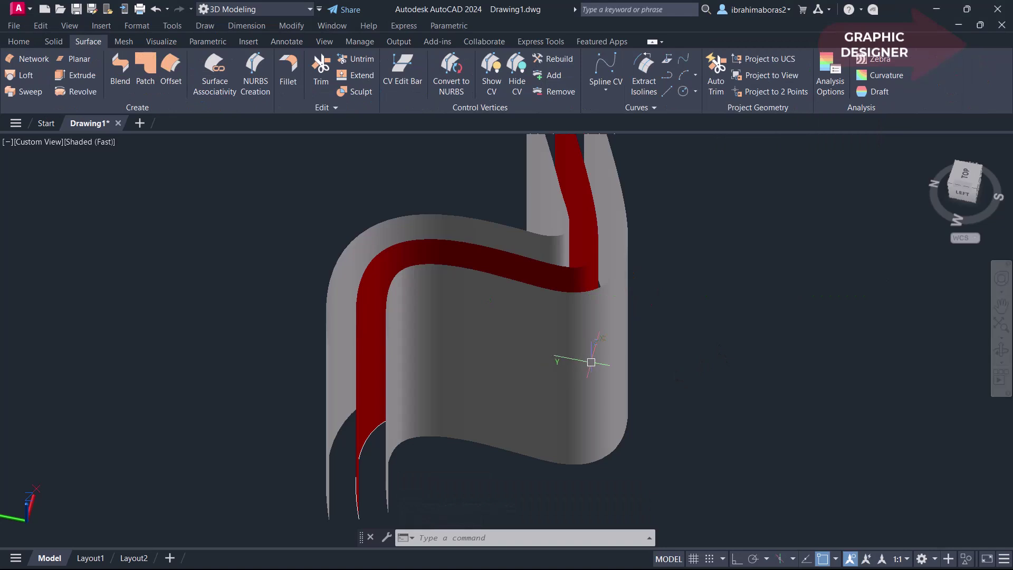
pyautogui.moveTo(572, 362); pyautogui.dragTo(343, 343, button='middle')
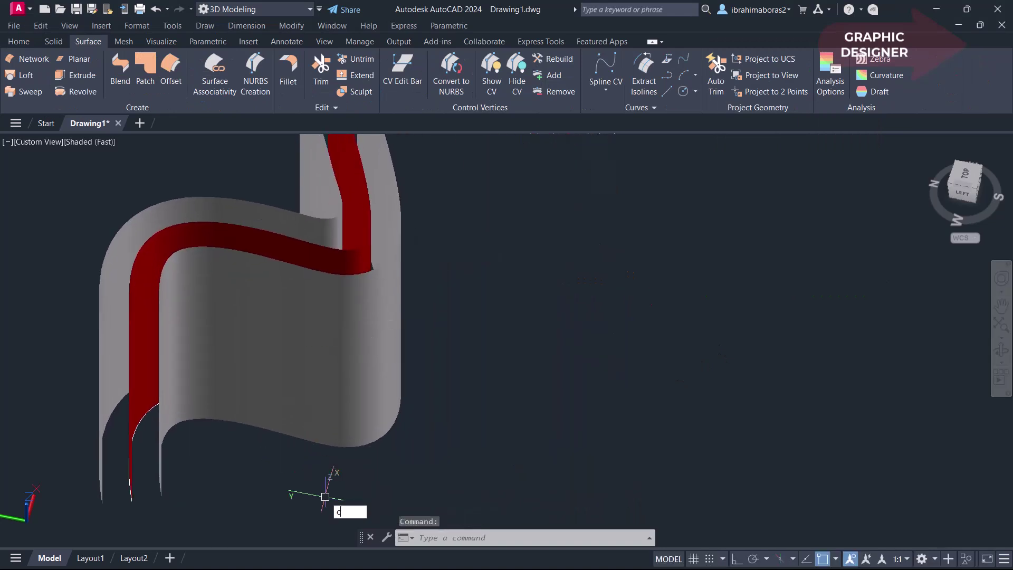
# Step: Copy the red middle surface with COPY into the empty space to the right
pyautogui.press('Return')
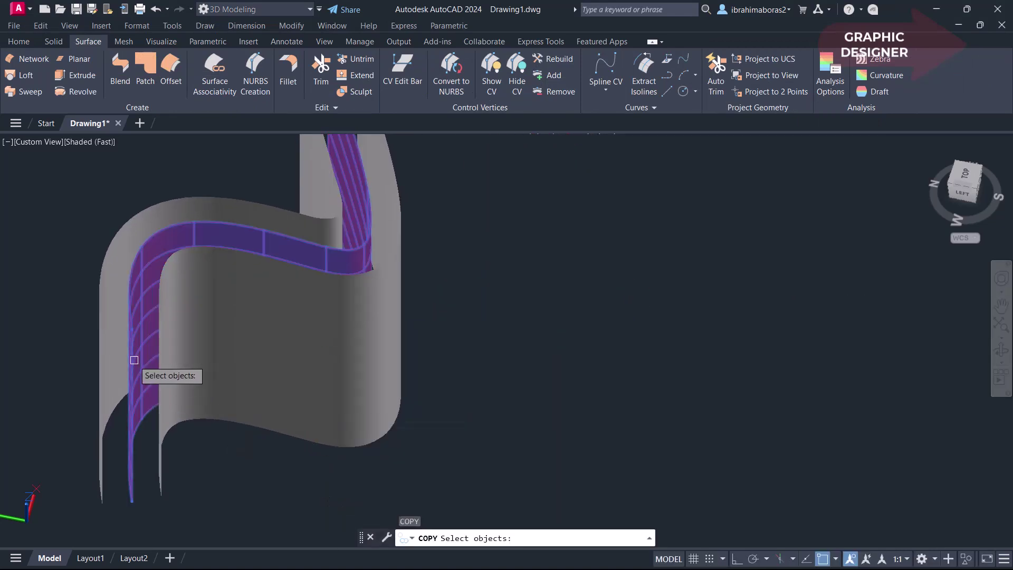
pyautogui.click(137, 361)
pyautogui.press('Return')
pyautogui.click(131, 500)
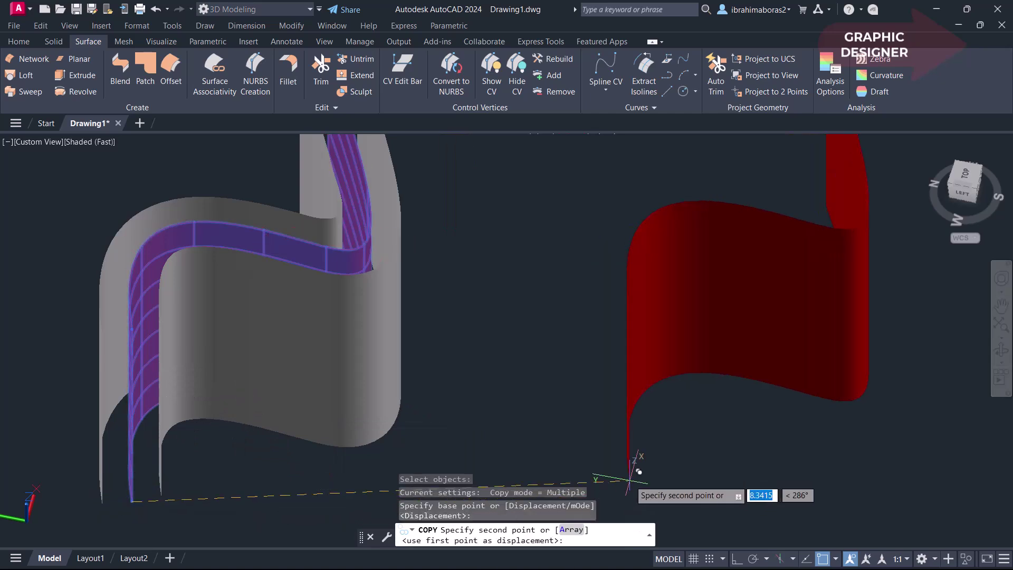
pyautogui.moveTo(633, 488); pyautogui.dragTo(375, 492, button='middle')
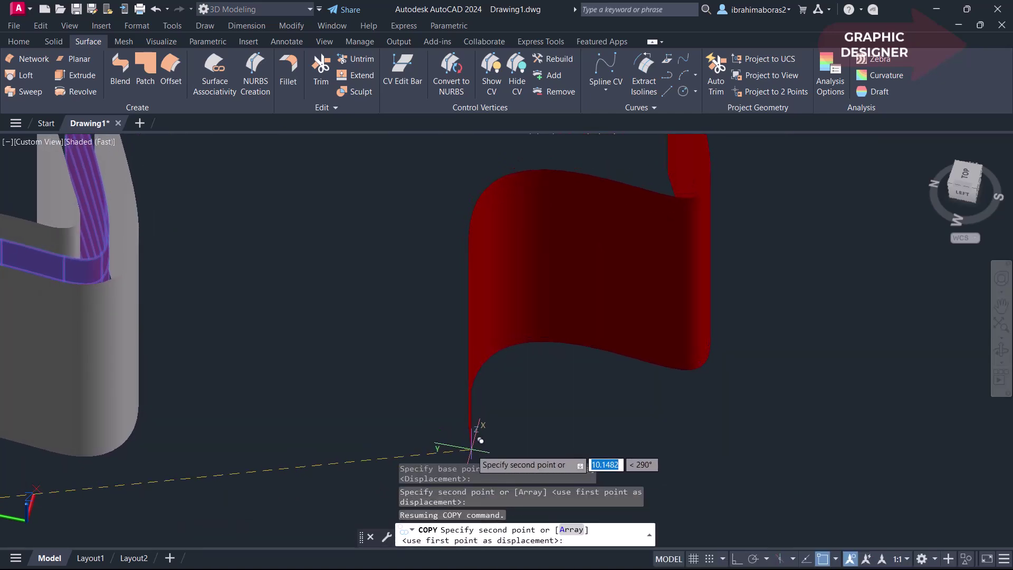
pyautogui.rightClick(597, 382)
pyautogui.click(611, 391)
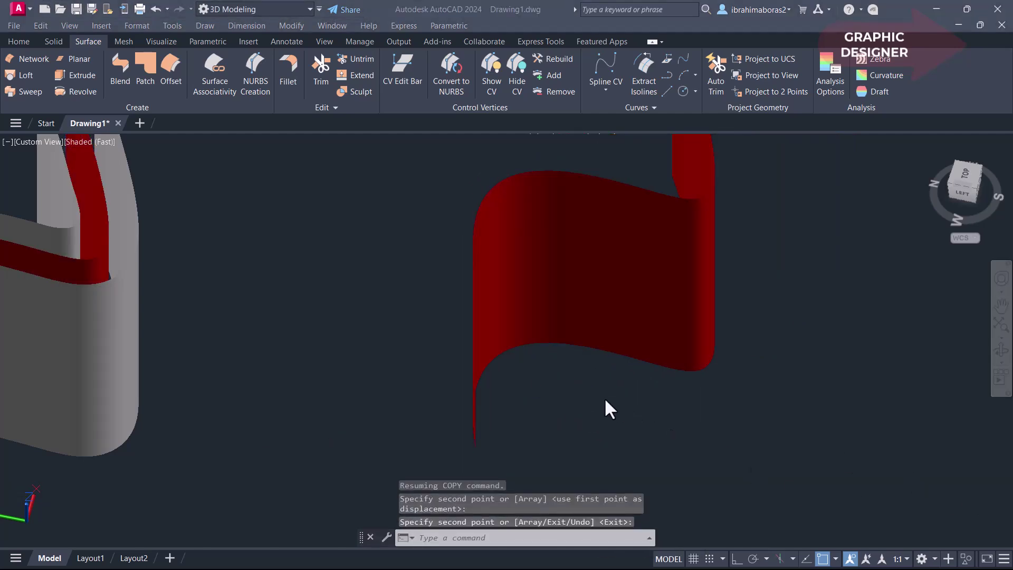
pyautogui.keyDown('shift'); pyautogui.moveTo(614, 372); pyautogui.dragTo(616, 332, button='middle'); pyautogui.keyUp('shift')
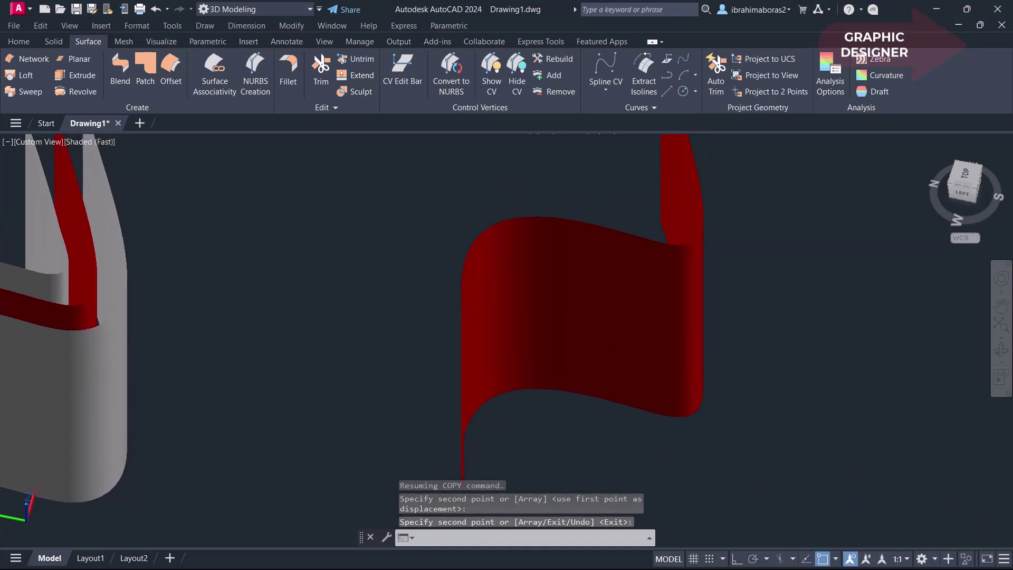
pyautogui.press('Return')
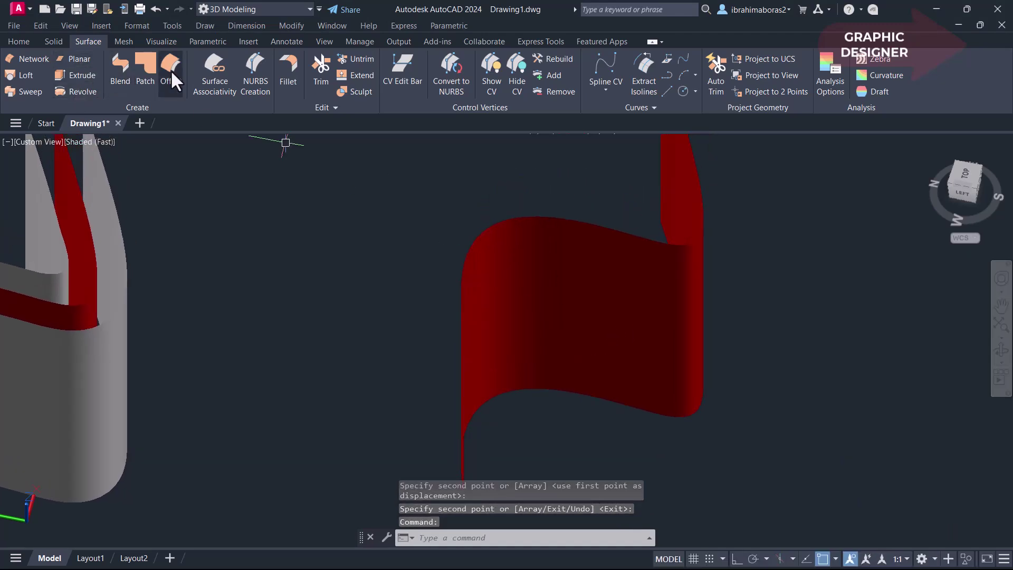
# Step: Offset the red copied surface as a solid with a 1-unit thickness
pyautogui.click(171, 71)
pyautogui.click(527, 265)
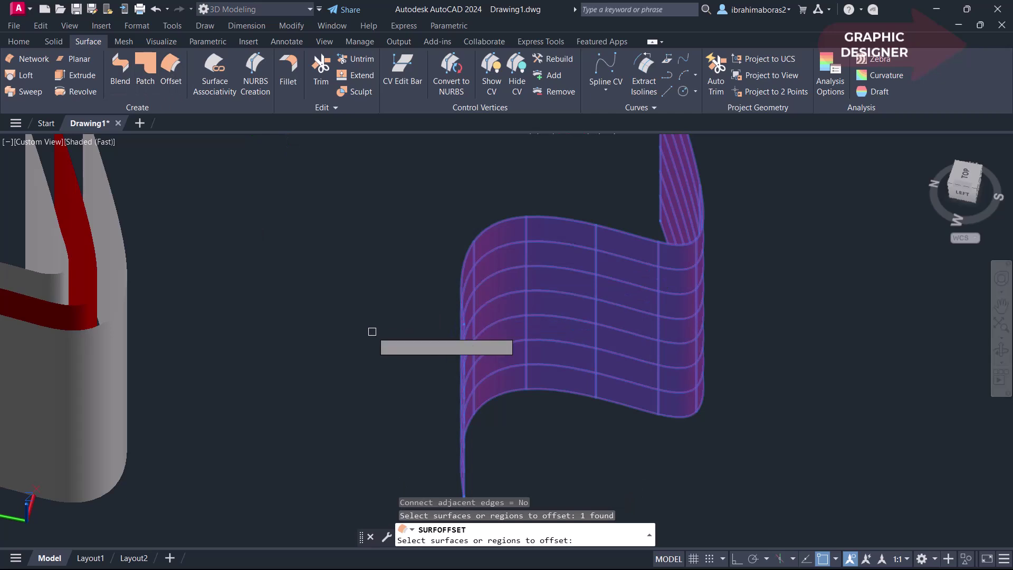
pyautogui.press('Return')
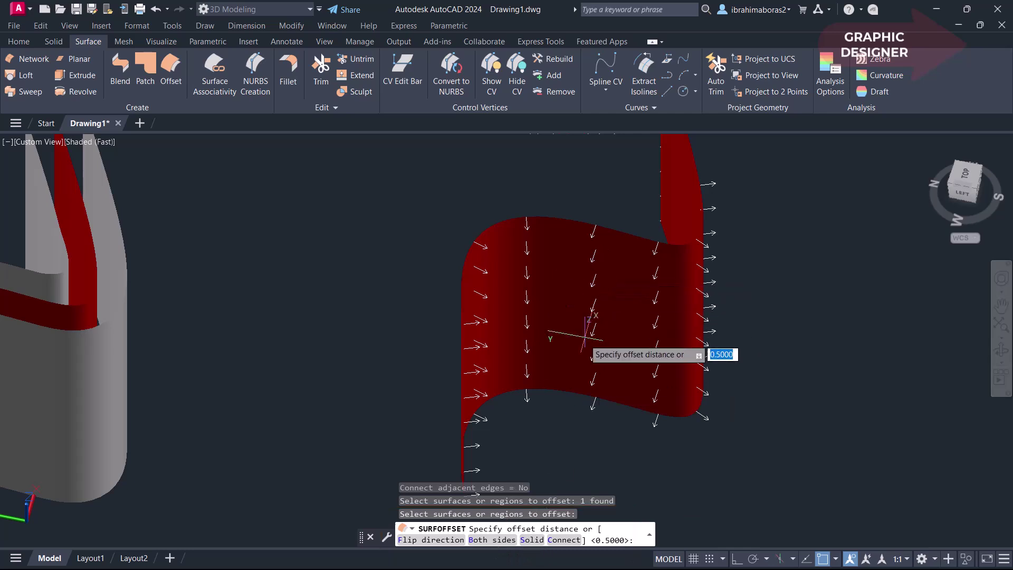
pyautogui.click(532, 539)
pyautogui.click(532, 538)
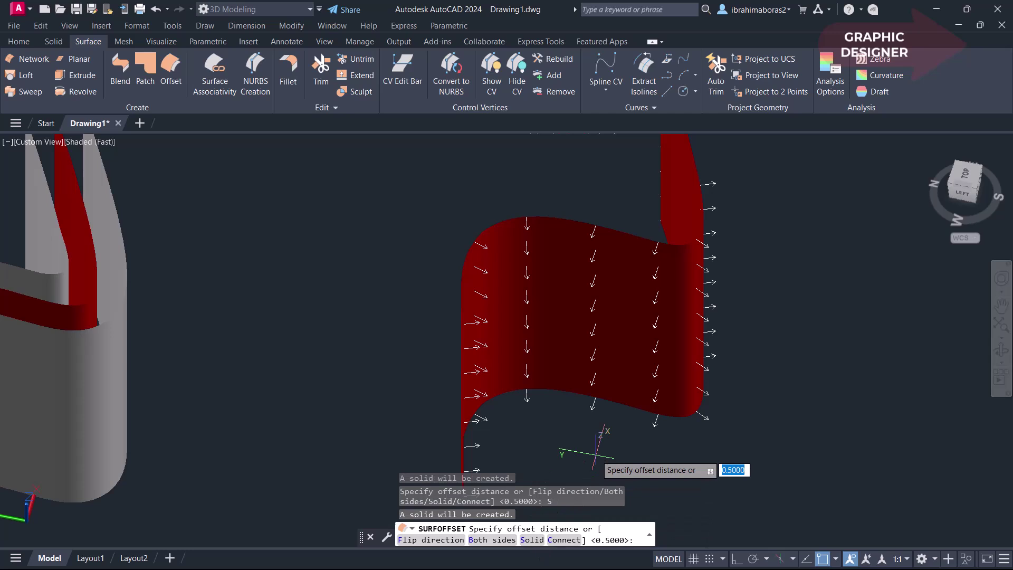
pyautogui.write('1')
pyautogui.press('Return')
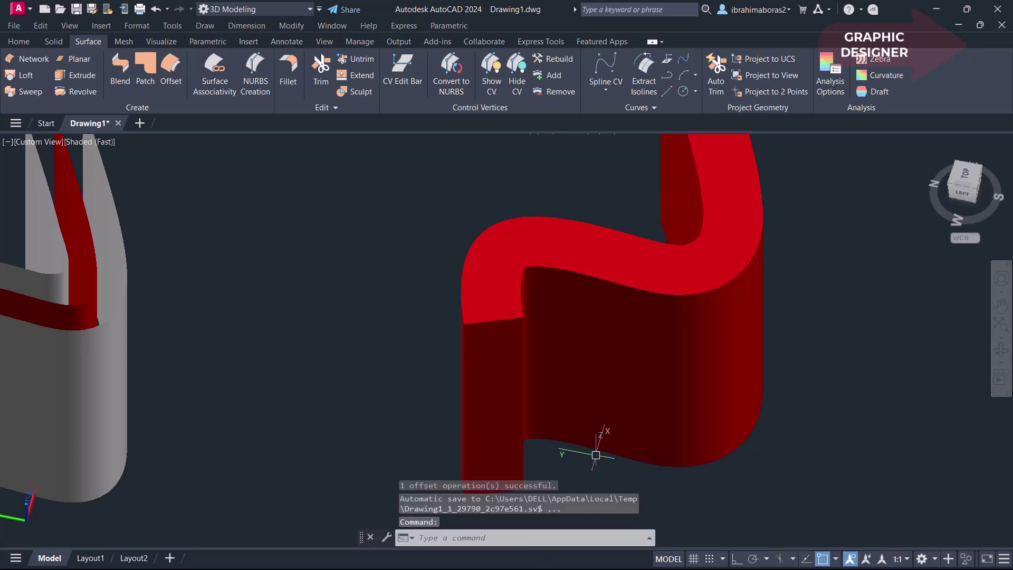
# Step: Zoom out and pan to frame the shaded surfaces and the red solid side by side
pyautogui.scroll(-1, 751, 325)
pyautogui.scroll(-3, 610, 358)
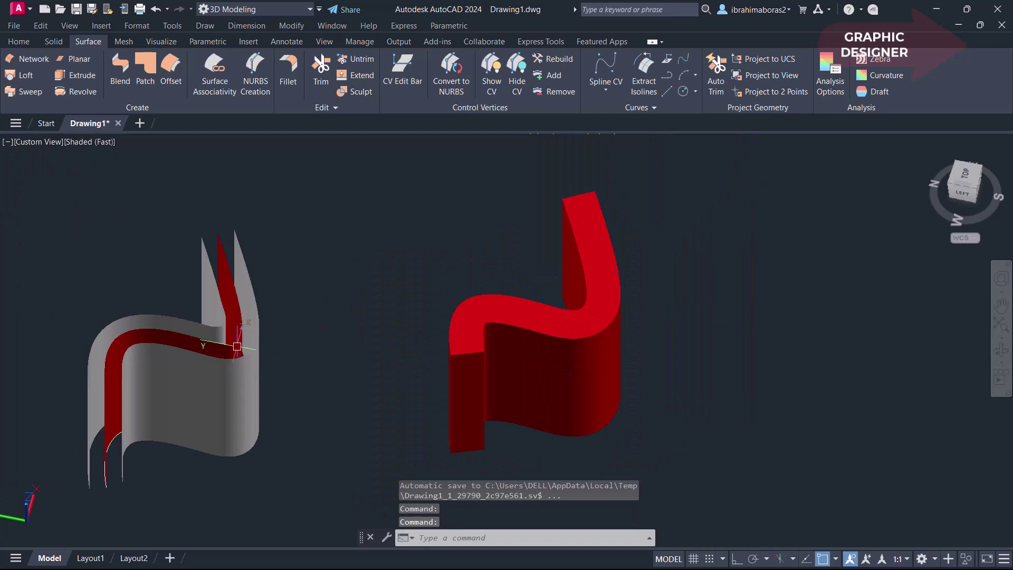
pyautogui.scroll(3, 236, 346)
pyautogui.scroll(-3, 203, 266)
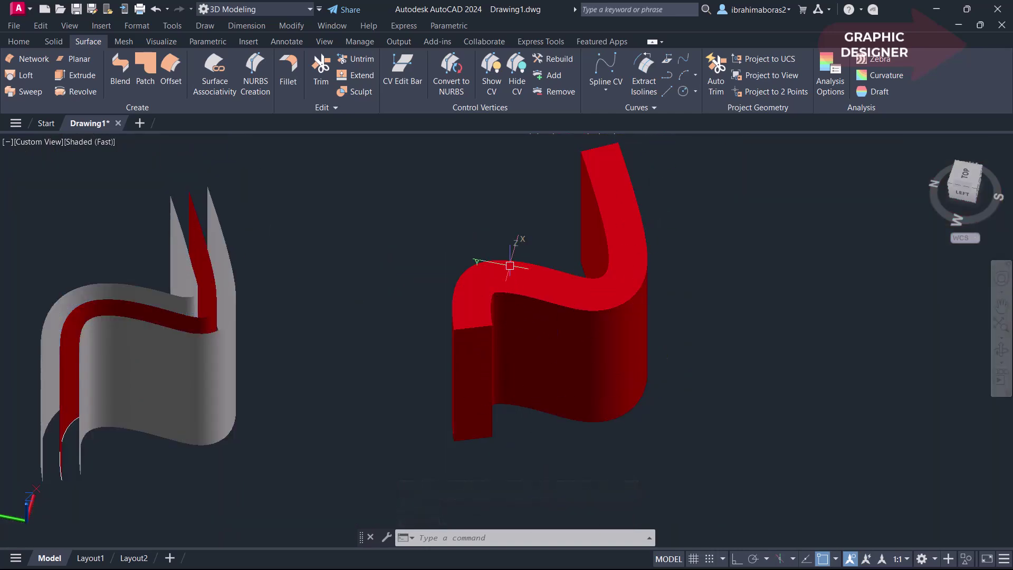
pyautogui.moveTo(261, 270); pyautogui.dragTo(373, 249, button='middle')
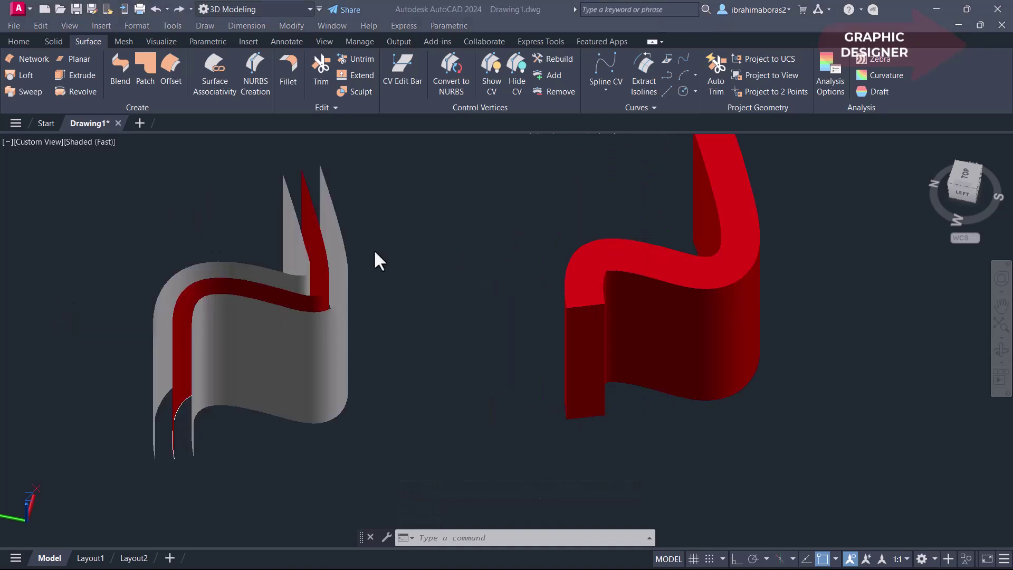